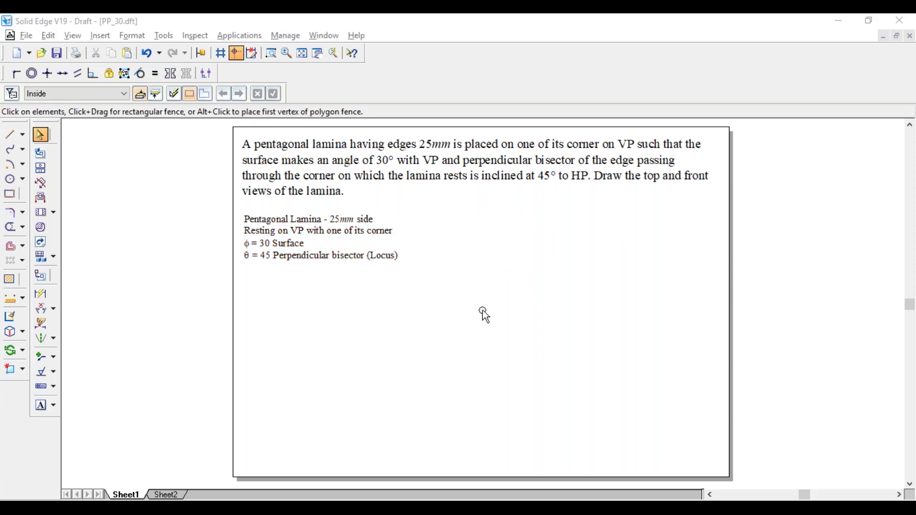
Draw a long horizontal XY reference line across the sheet below the notes
{"action": "left_click", "coordinate": [10, 137]}
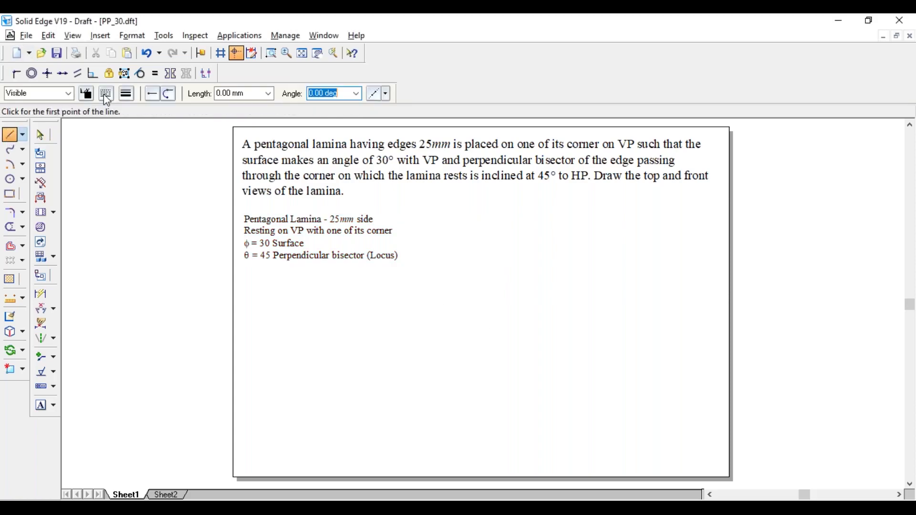
{"action": "left_click", "coordinate": [126, 94]}
{"action": "left_click", "coordinate": [135, 113]}
{"action": "left_click", "coordinate": [268, 388]}
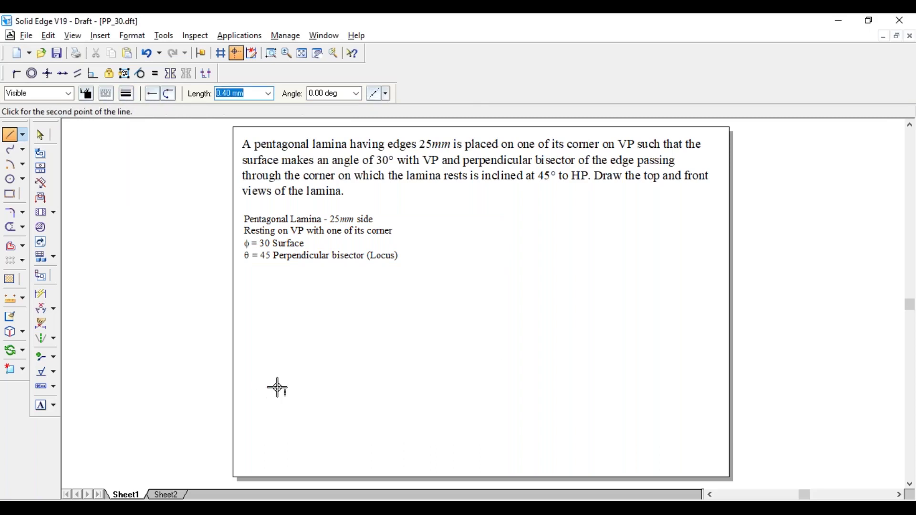
{"action": "left_click", "coordinate": [686, 389]}
Label the line X and Y at its ends, with VP above and HP below
{"action": "left_click", "coordinate": [42, 404]}
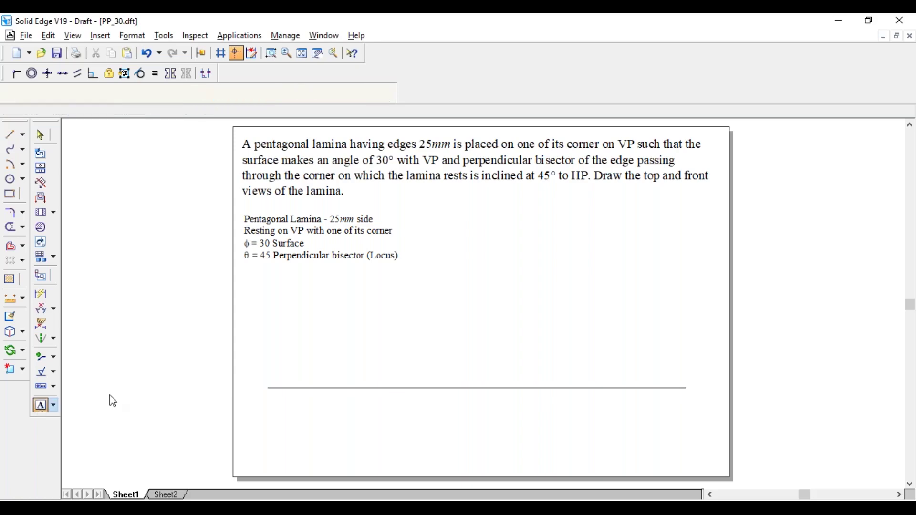
{"action": "left_click", "coordinate": [262, 387]}
{"action": "type", "text": "X"}
{"action": "left_click", "coordinate": [694, 379]}
{"action": "type", "text": "Y"}
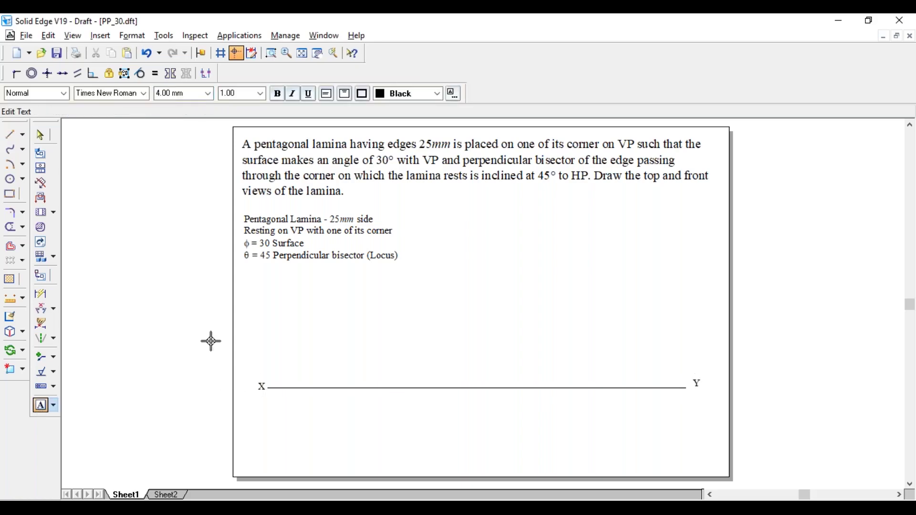
{"action": "left_click", "coordinate": [279, 377]}
{"action": "type", "text": "VP"}
{"action": "left_click", "coordinate": [280, 391]}
{"action": "type", "text": "HP"}
{"action": "key", "text": "Escape"}
{"action": "key", "text": "Escape"}
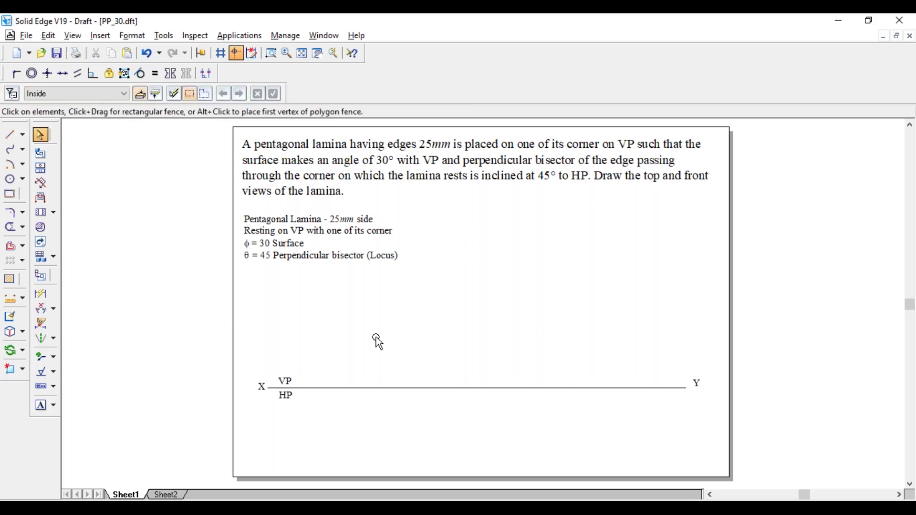
Draw the pentagon's first two 25 mm edges, horizontal and at 72°, above XY
{"action": "left_click", "coordinate": [14, 141]}
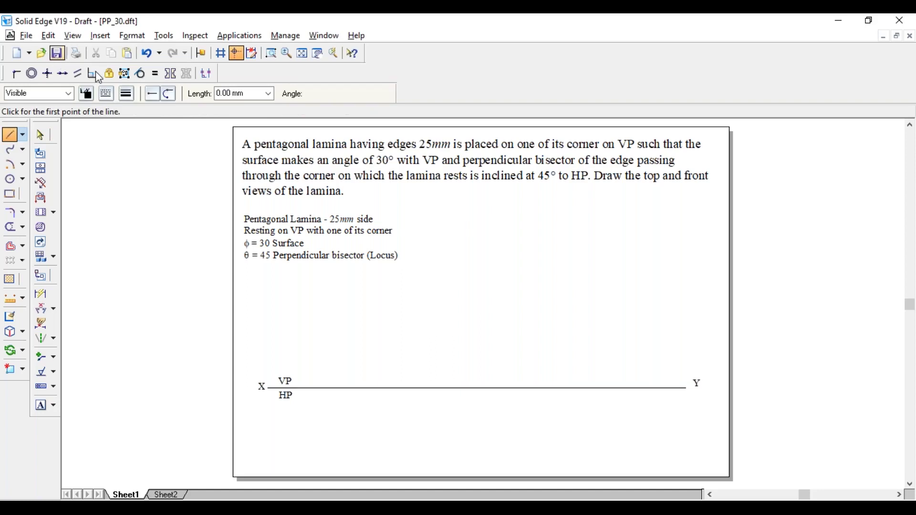
{"action": "left_click", "coordinate": [126, 94]}
{"action": "left_click", "coordinate": [127, 97]}
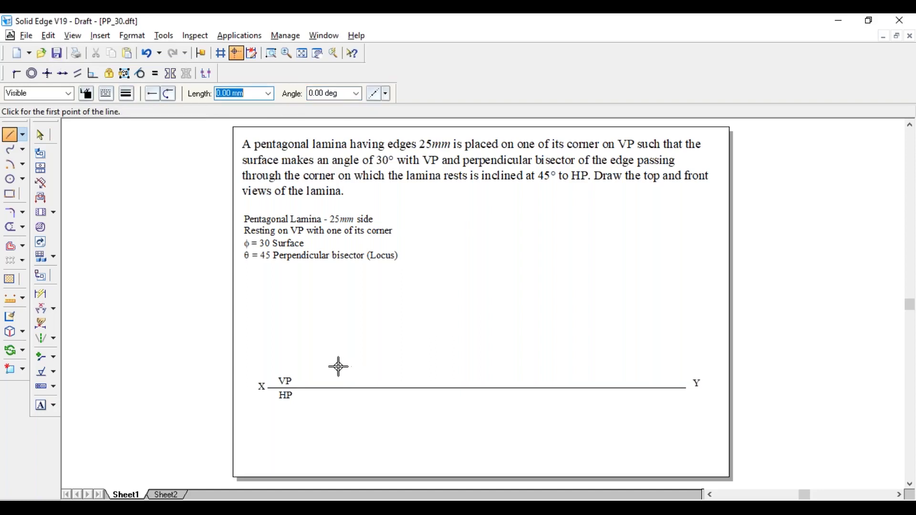
{"action": "left_click", "coordinate": [355, 370]}
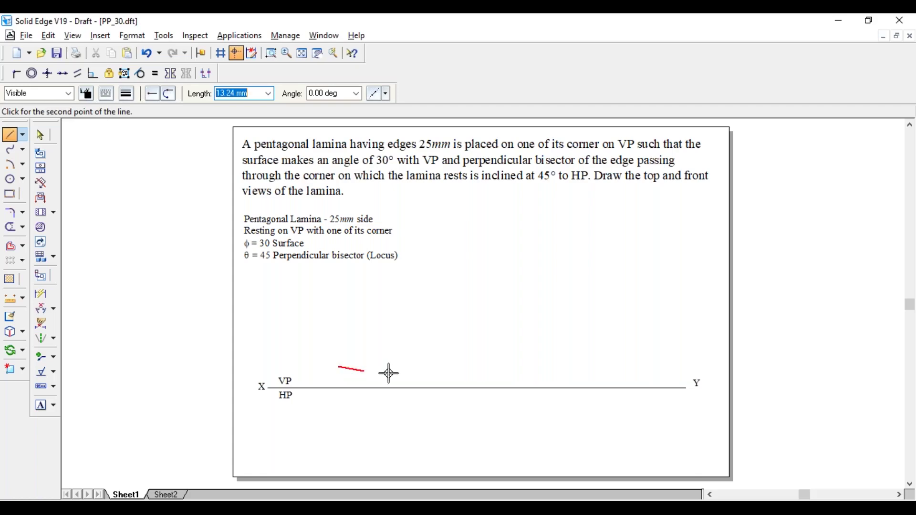
{"action": "type", "text": "25"}
{"action": "key", "text": "Tab"}
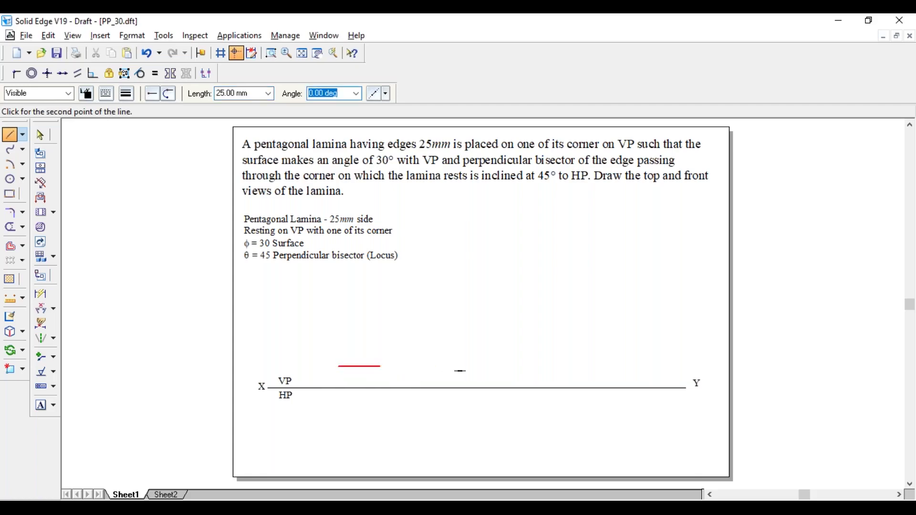
{"action": "left_click", "coordinate": [460, 371]}
{"action": "type", "text": "25"}
{"action": "key", "text": "Tab"}
{"action": "type", "text": "72"}
{"action": "left_click", "coordinate": [449, 370]}
Add 25 mm edges at 144° and 216°, close the pentagon, and select it
{"action": "type", "text": "25"}
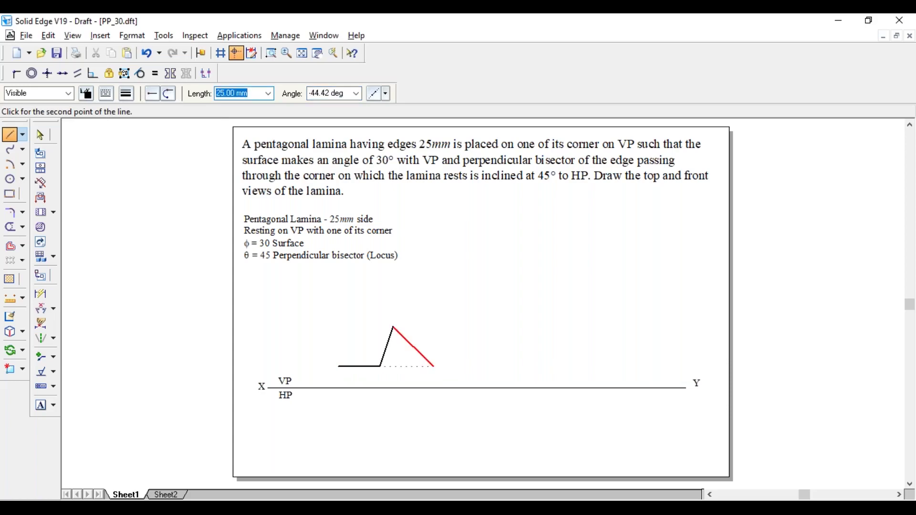
{"action": "key", "text": "Tab"}
{"action": "type", "text": "144"}
{"action": "key", "text": "Tab"}
{"action": "left_click", "coordinate": [434, 366]}
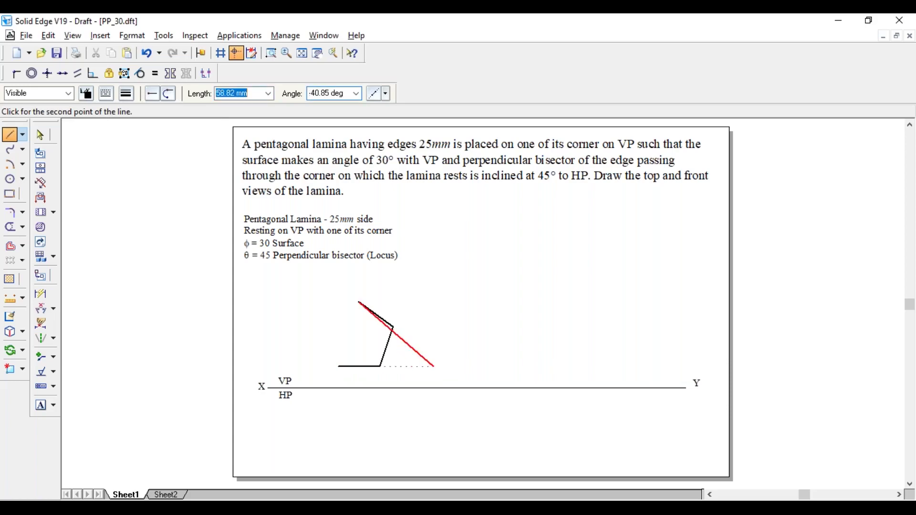
{"action": "type", "text": "25"}
{"action": "key", "text": "Tab"}
{"action": "type", "text": "216"}
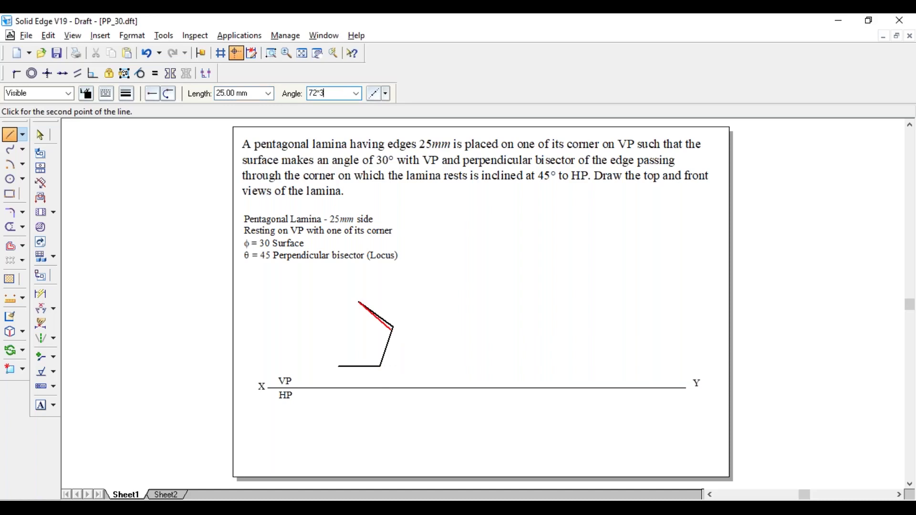
{"action": "key", "text": "Tab"}
{"action": "left_click", "coordinate": [434, 367]}
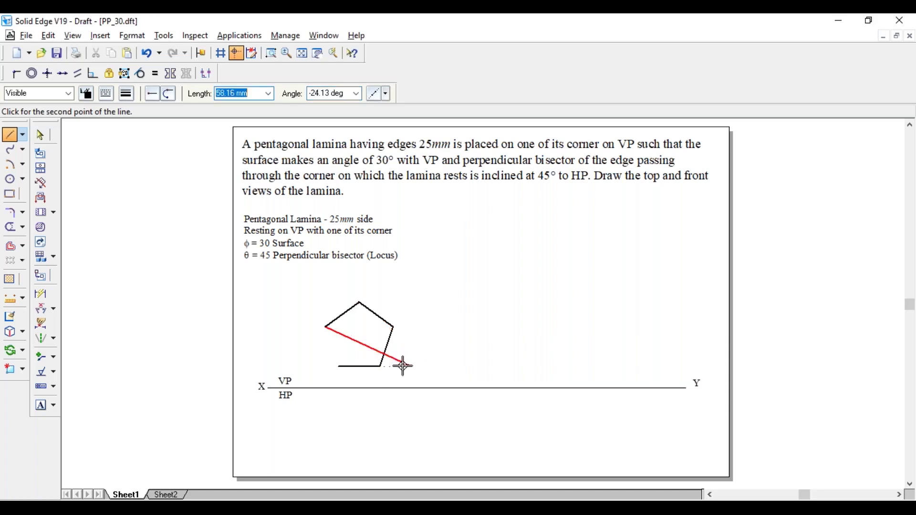
{"action": "left_click", "coordinate": [338, 366]}
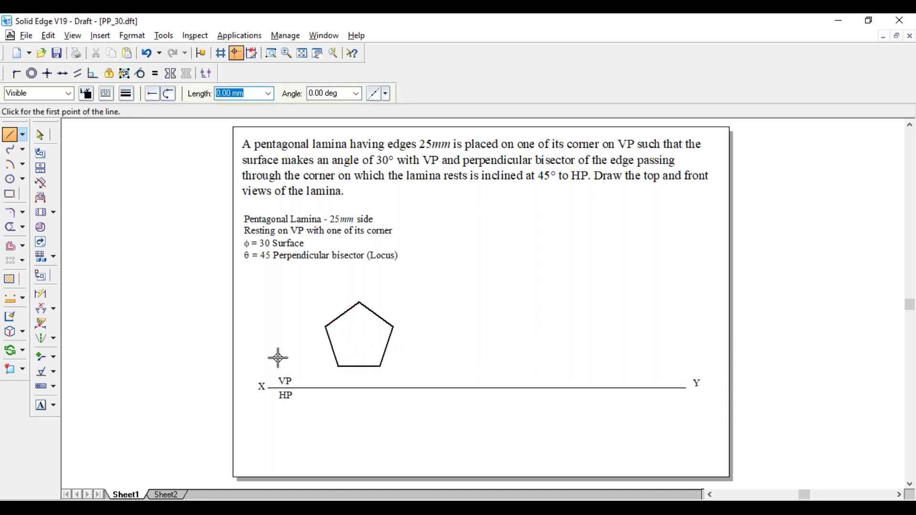
{"action": "key", "text": "Escape"}
{"action": "left_click_drag", "start_coordinate": [300, 291], "coordinate": [438, 387]}
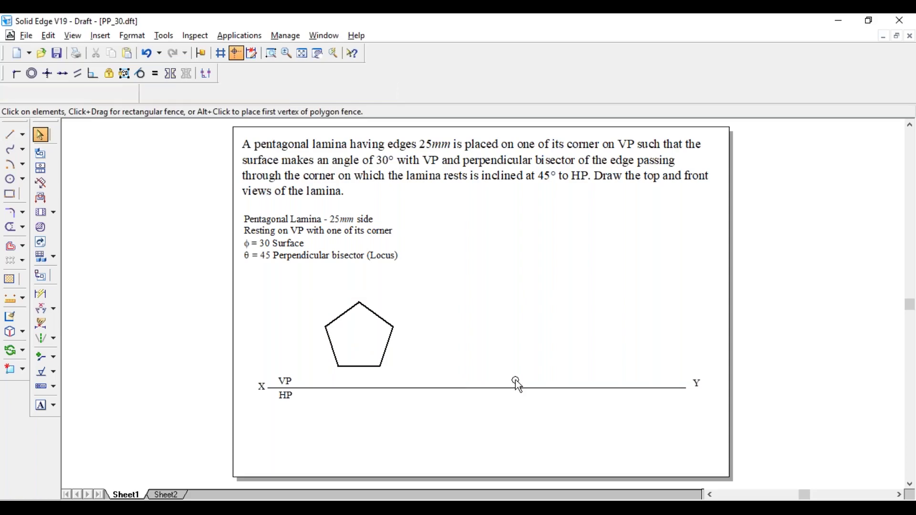
Rotate the selected pentagon 90° about its top corner and place it above XY
{"action": "left_click", "coordinate": [13, 354]}
{"action": "left_click", "coordinate": [360, 302]}
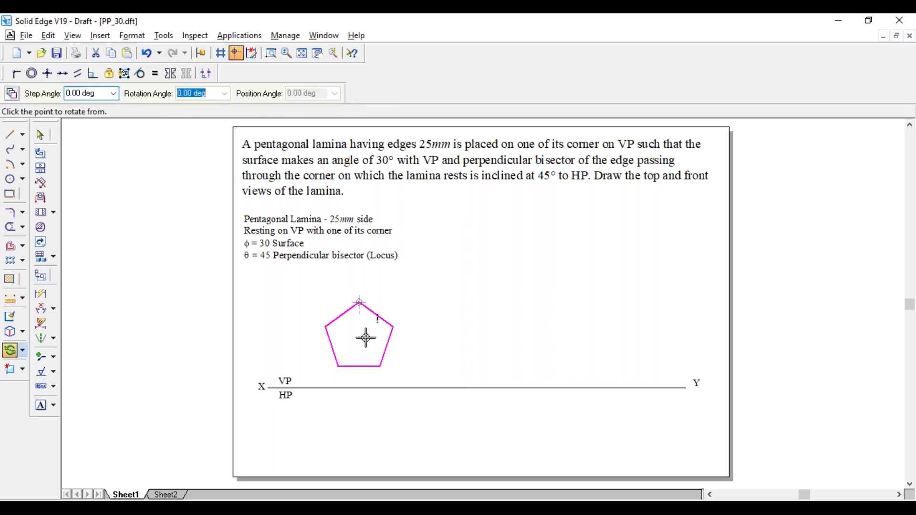
{"action": "left_click", "coordinate": [360, 364]}
{"action": "type", "text": "90"}
{"action": "key", "text": "Return"}
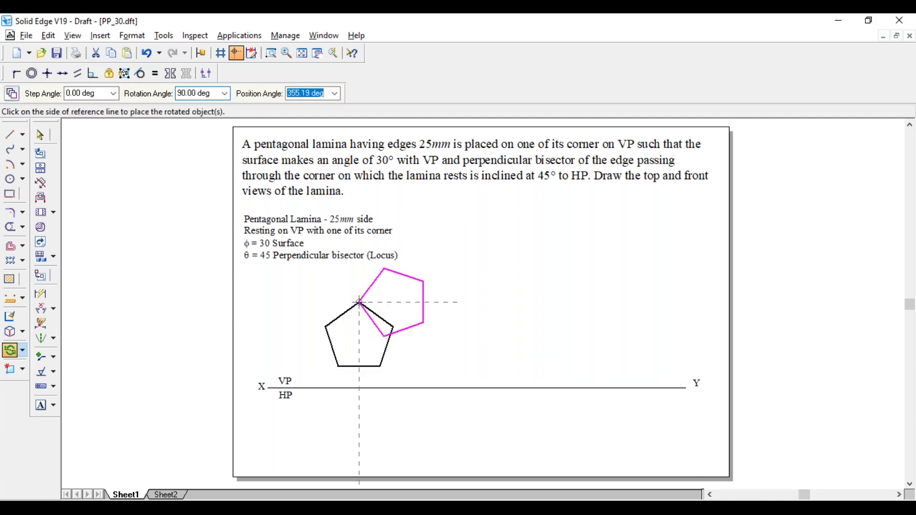
{"action": "left_click", "coordinate": [479, 299]}
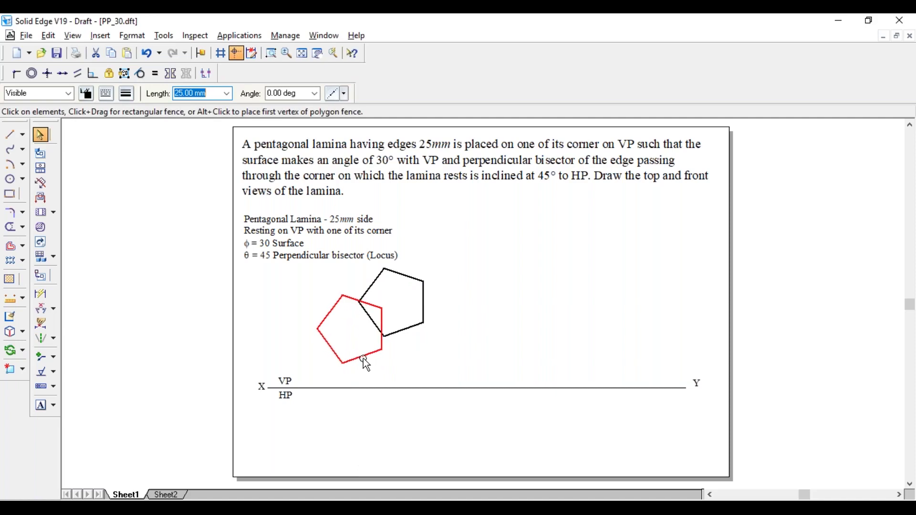
{"action": "left_click", "coordinate": [407, 352]}
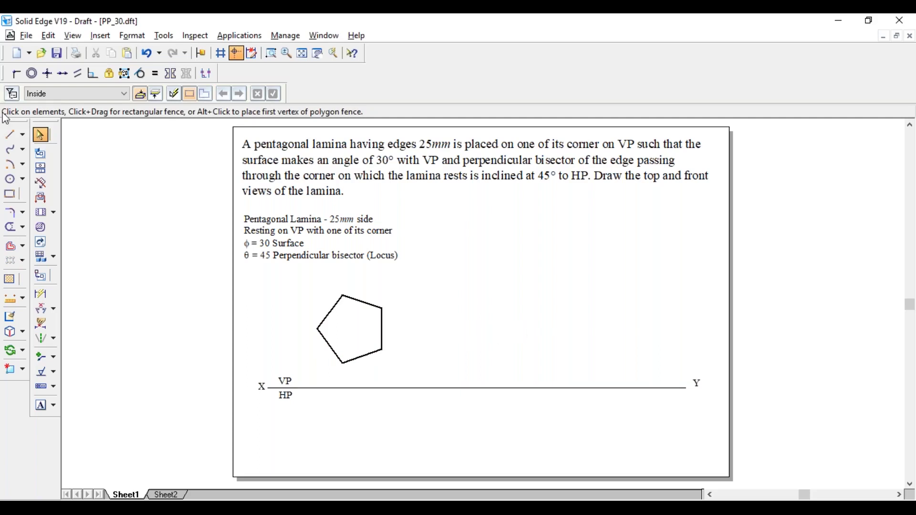
Dimension the pentagon's upper-left edge as 25
{"action": "left_click", "coordinate": [41, 294]}
{"action": "left_click", "coordinate": [333, 311]}
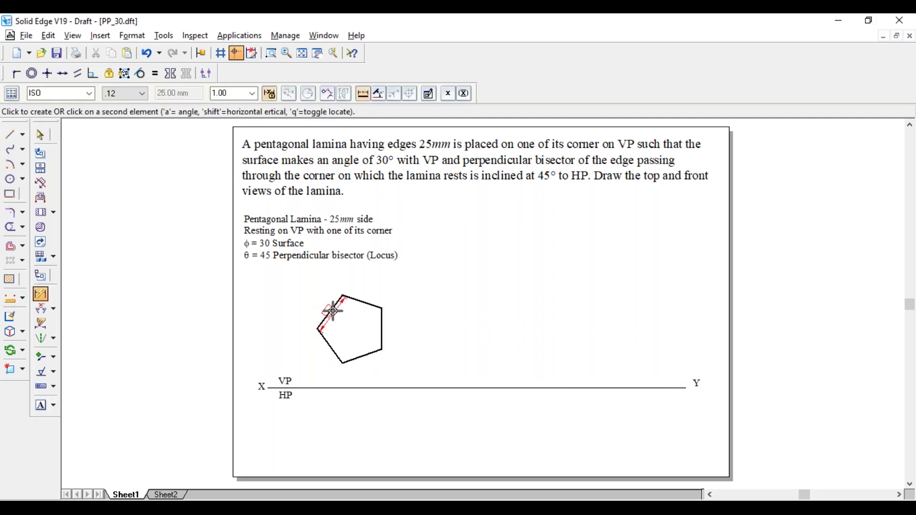
{"action": "left_click", "coordinate": [317, 305]}
Label the pentagon corners a', b', c', d' and e', nudging b' slightly up
{"action": "left_click", "coordinate": [43, 405]}
{"action": "left_click", "coordinate": [307, 330]}
{"action": "type", "text": "a"}
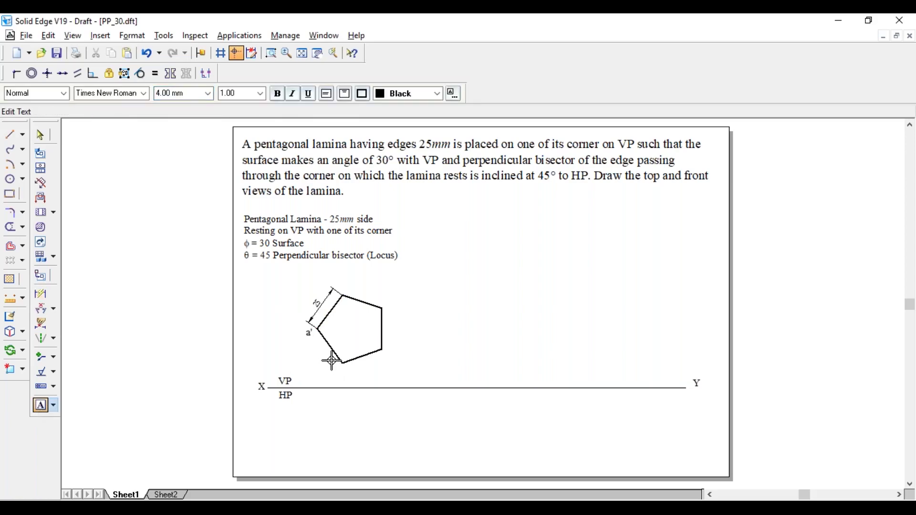
{"action": "left_click", "coordinate": [333, 361]}
{"action": "type", "text": "b'"}
{"action": "left_click", "coordinate": [388, 343]}
{"action": "type", "text": "c'"}
{"action": "left_click", "coordinate": [387, 308]}
{"action": "type", "text": "d'"}
{"action": "left_click", "coordinate": [343, 284]}
{"action": "type", "text": "e'"}
{"action": "key", "text": "Escape"}
{"action": "key", "text": "Escape"}
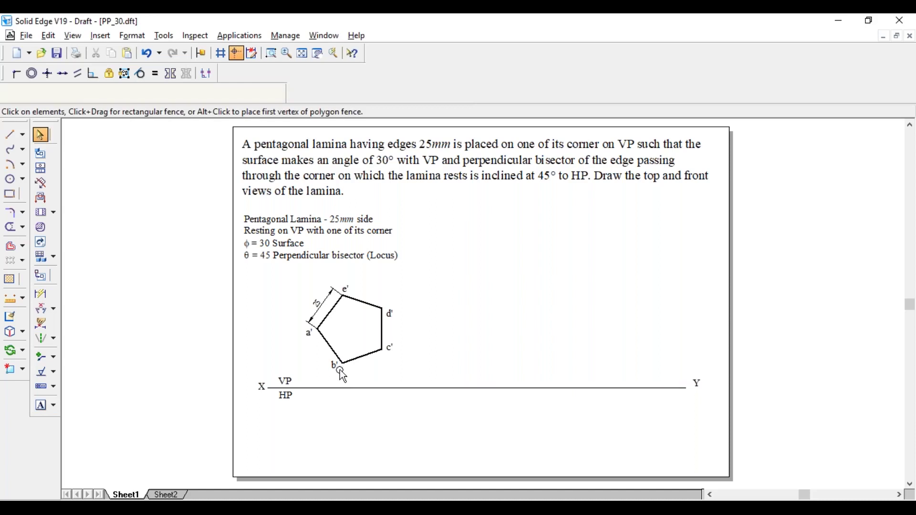
{"action": "left_click_drag", "start_coordinate": [340, 369], "coordinate": [338, 366]}
{"action": "left_click", "coordinate": [430, 363]}
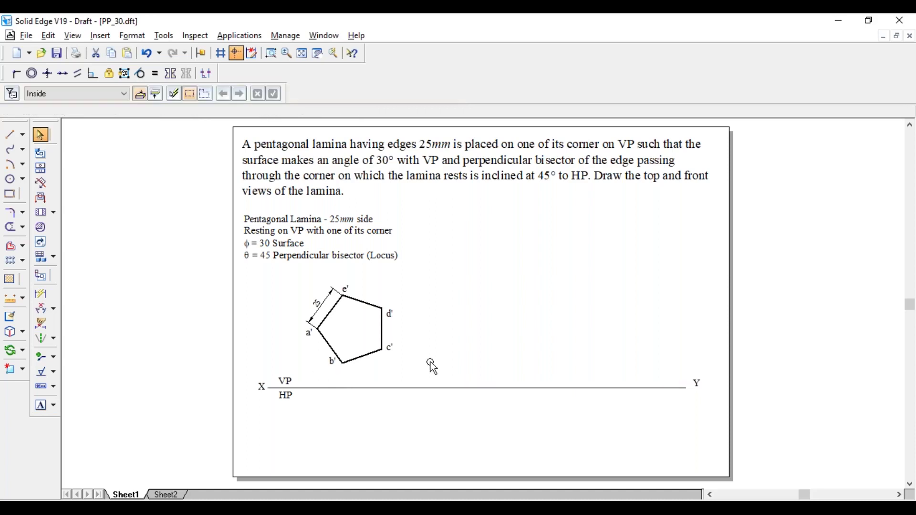
Drop vertical projectors from corners a', e' and c' down to the XY line
{"action": "left_click", "coordinate": [13, 137]}
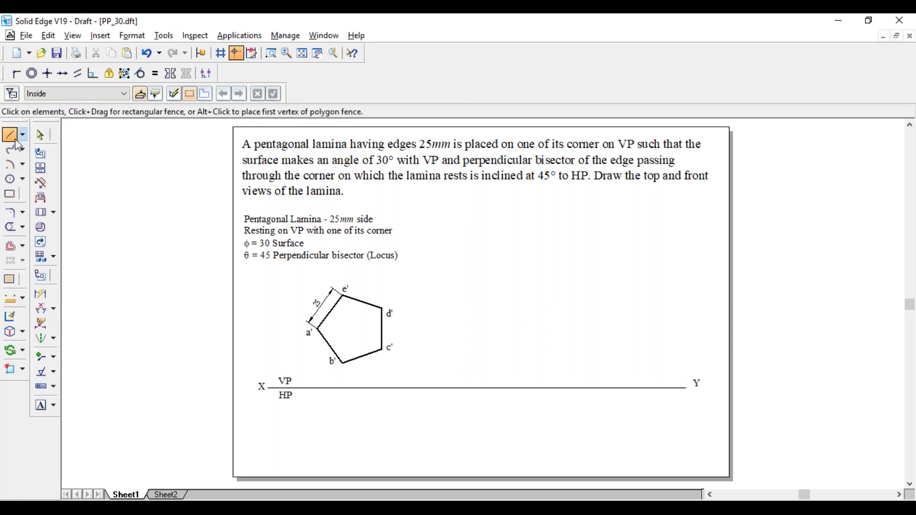
{"action": "left_click", "coordinate": [130, 95]}
{"action": "left_click", "coordinate": [317, 329]}
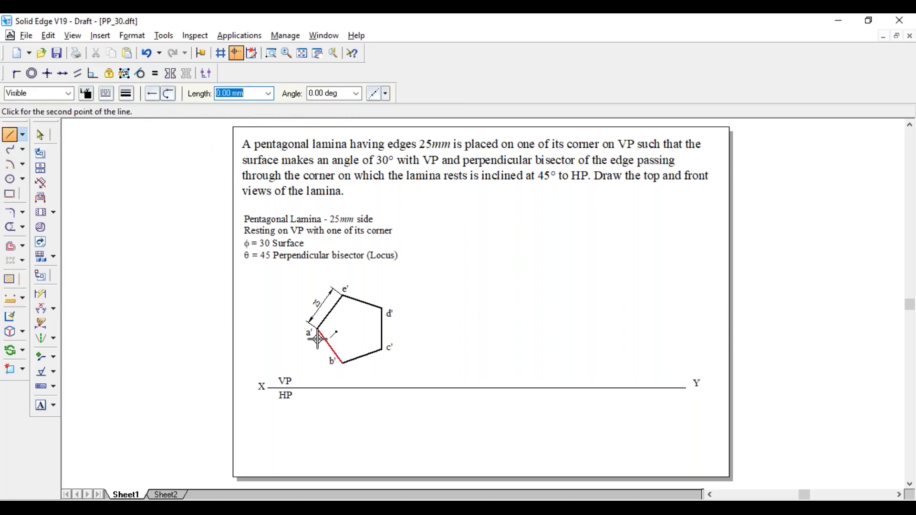
{"action": "left_click", "coordinate": [322, 389]}
{"action": "right_click", "coordinate": [319, 413]}
{"action": "left_click", "coordinate": [342, 296]}
{"action": "left_click", "coordinate": [342, 389]}
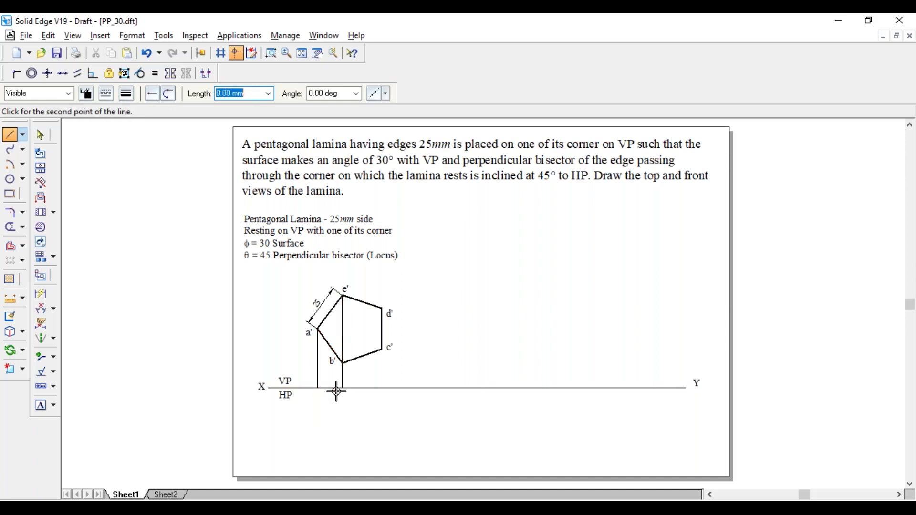
{"action": "right_click", "coordinate": [321, 405]}
{"action": "left_click", "coordinate": [382, 351]}
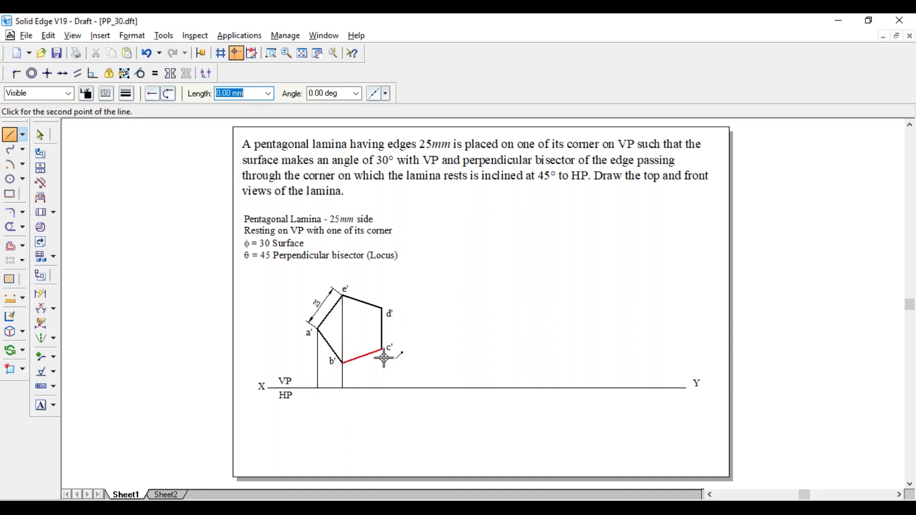
{"action": "left_click", "coordinate": [381, 388]}
{"action": "right_click", "coordinate": [377, 394]}
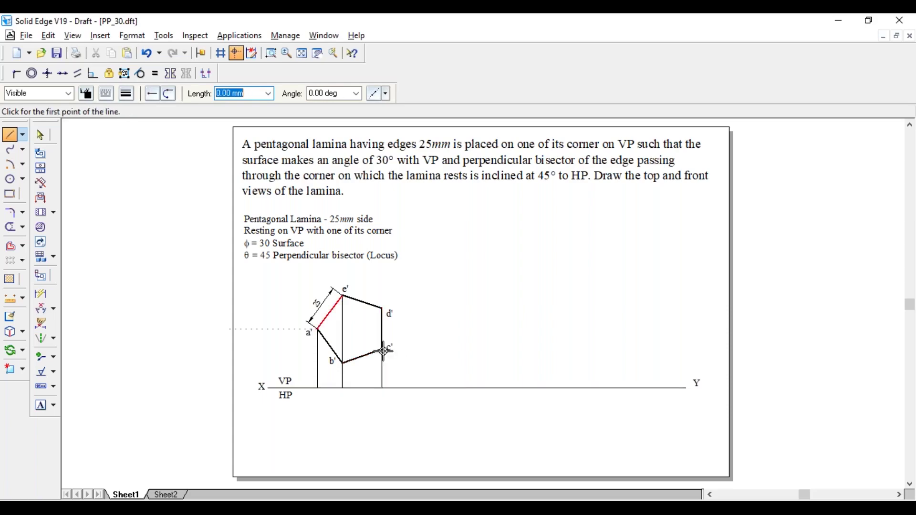
Draw a thicker top-view line along XY from the a projector to the c' projector
{"action": "left_click", "coordinate": [127, 94]}
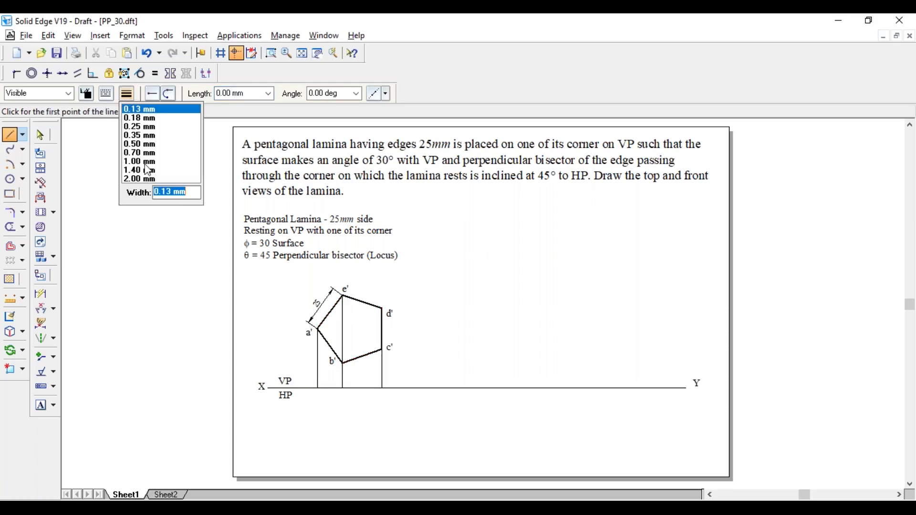
{"action": "left_click", "coordinate": [148, 170]}
{"action": "left_click", "coordinate": [319, 388]}
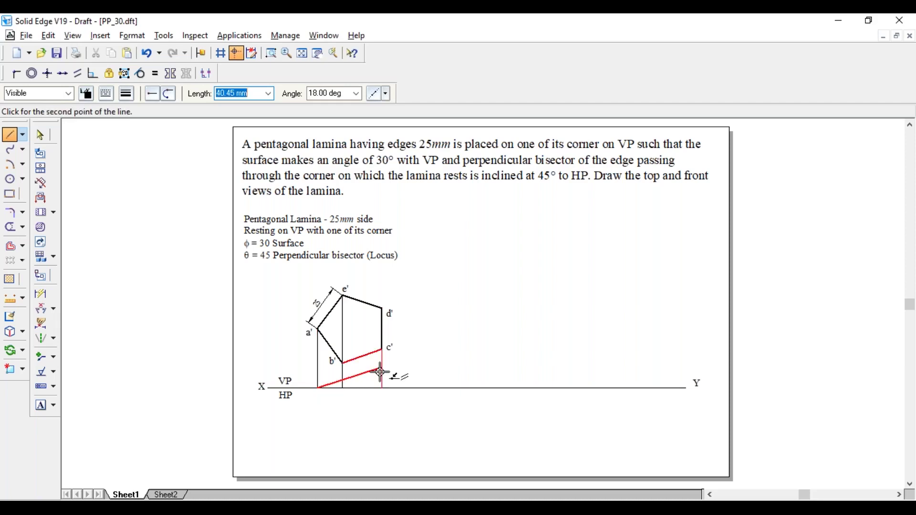
{"action": "left_click", "coordinate": [382, 388]}
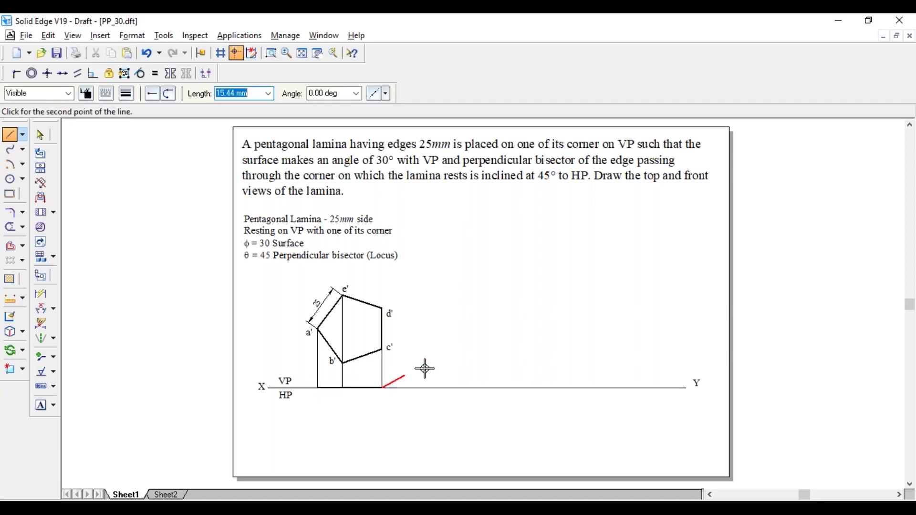
{"action": "key", "text": "Escape"}
Label the projector feet below XY as a, e(b) and d(c)
{"action": "left_click", "coordinate": [42, 405]}
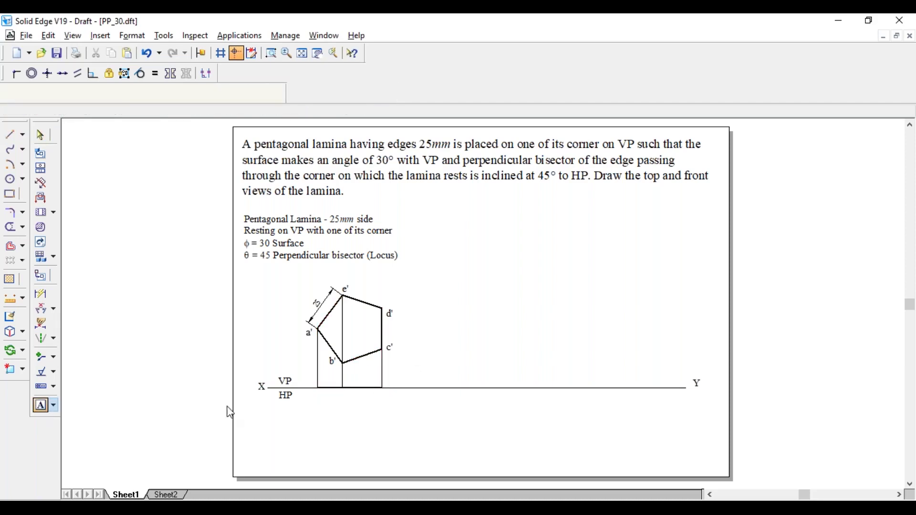
{"action": "left_click", "coordinate": [316, 391]}
{"action": "type", "text": "a"}
{"action": "left_click", "coordinate": [339, 390]}
{"action": "type", "text": "e(b"}
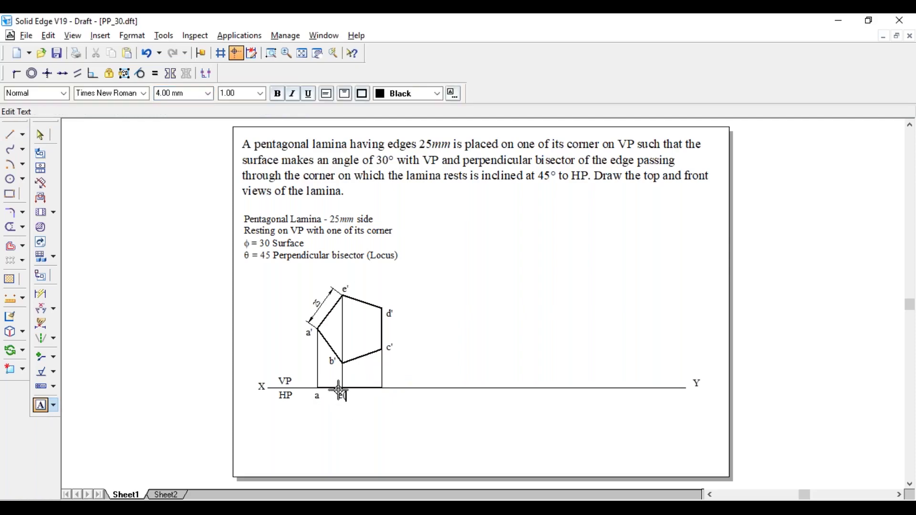
{"action": "left_click", "coordinate": [379, 391]}
Add short leader marks just above XY on the d(c), e(b) and a projectors
{"action": "left_click", "coordinate": [40, 134]}
{"action": "left_click", "coordinate": [40, 356]}
{"action": "left_click", "coordinate": [382, 368]}
{"action": "left_click", "coordinate": [382, 375]}
{"action": "left_click", "coordinate": [342, 373]}
{"action": "left_click", "coordinate": [342, 379]}
{"action": "left_click", "coordinate": [318, 369]}
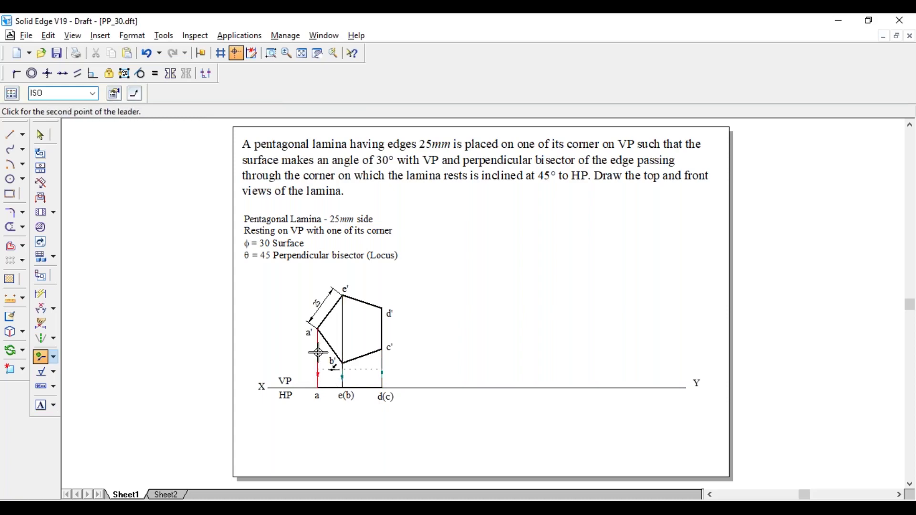
{"action": "left_click", "coordinate": [318, 376]}
{"action": "key", "text": "Escape"}
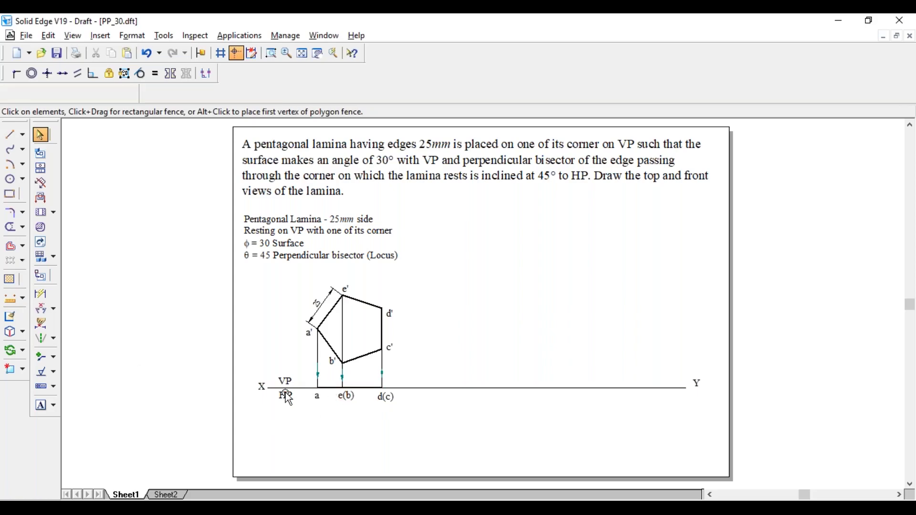
Move the a–d(c) top-view line farther right along XY
{"action": "left_click", "coordinate": [22, 350]}
{"action": "left_click", "coordinate": [66, 354]}
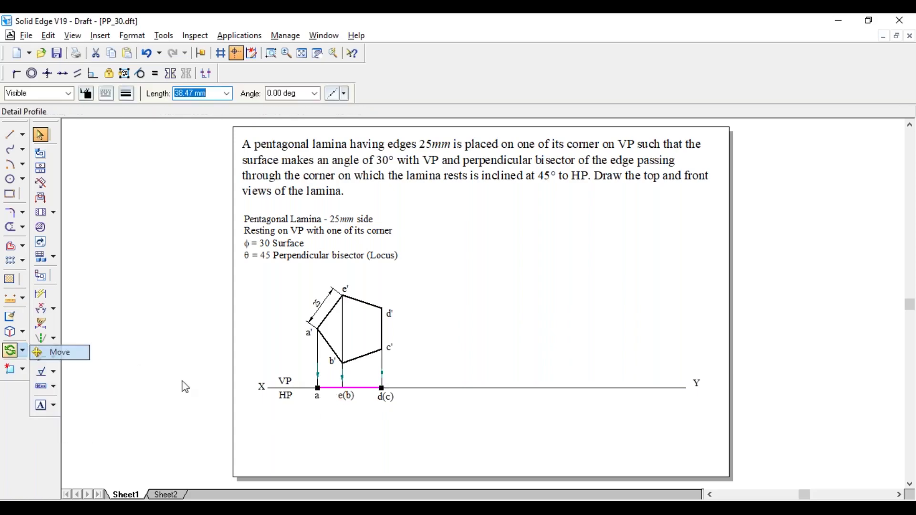
{"action": "left_click", "coordinate": [317, 389]}
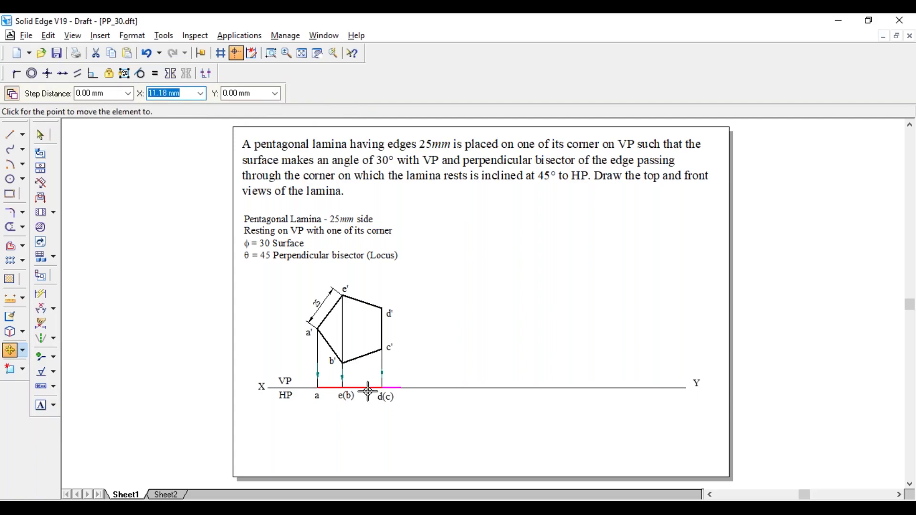
{"action": "left_click", "coordinate": [426, 387]}
Rotate the moved line about its left end to a -30° position angle
{"action": "left_click", "coordinate": [450, 388]}
{"action": "left_click", "coordinate": [22, 351]}
{"action": "left_click", "coordinate": [59, 368]}
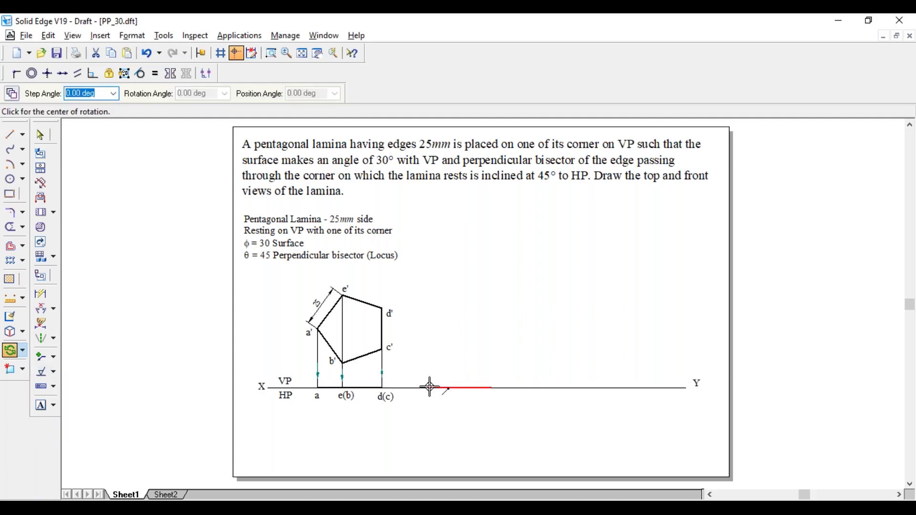
{"action": "left_click", "coordinate": [428, 388]}
{"action": "left_click", "coordinate": [491, 387]}
{"action": "key", "text": "Tab"}
{"action": "type", "text": "-30"}
{"action": "key", "text": "Return"}
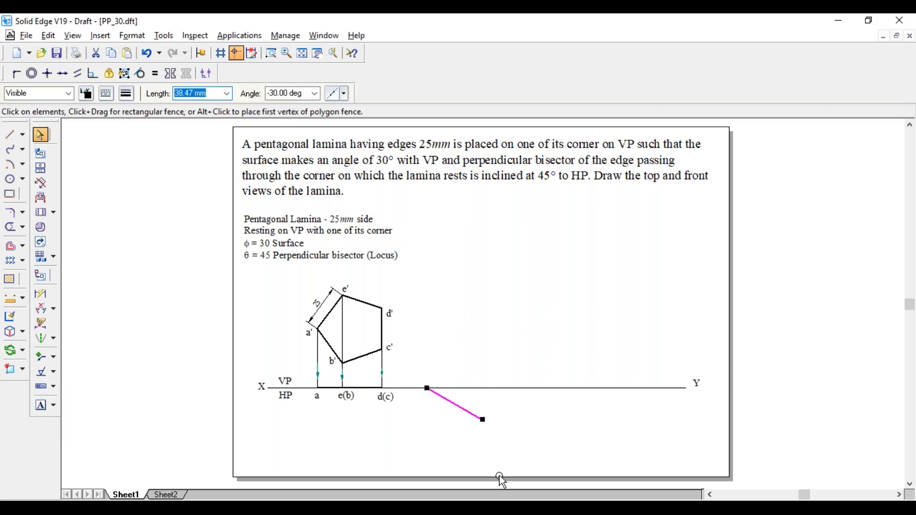
Label the tilted line's left end a and its lower end d(c)
{"action": "left_click", "coordinate": [424, 398]}
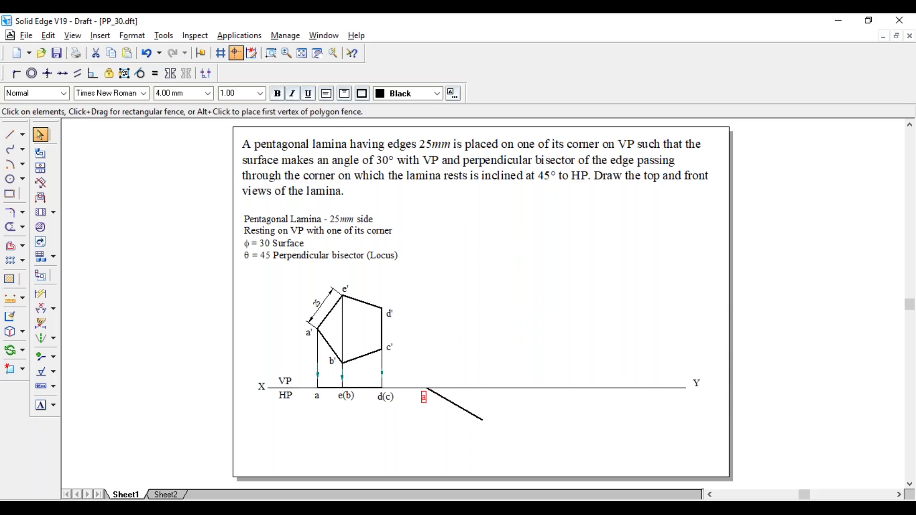
{"action": "left_click", "coordinate": [455, 439]}
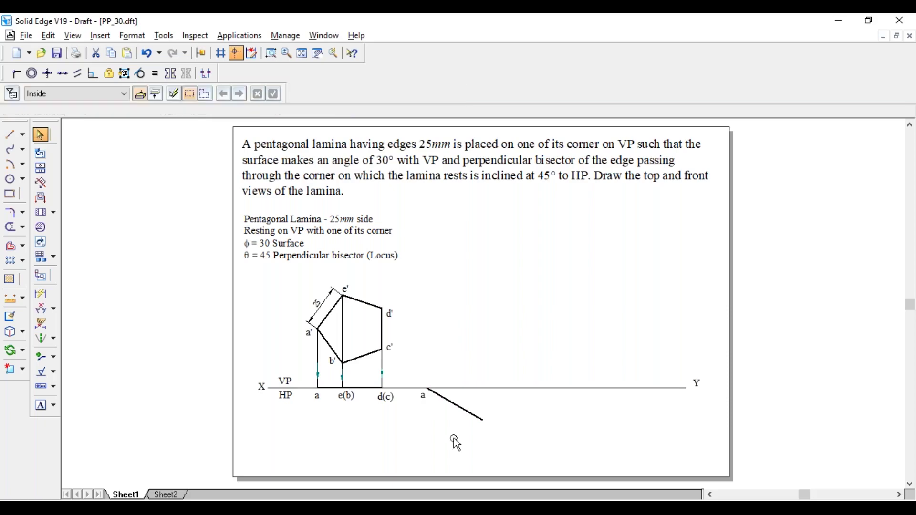
{"action": "left_click", "coordinate": [41, 294]}
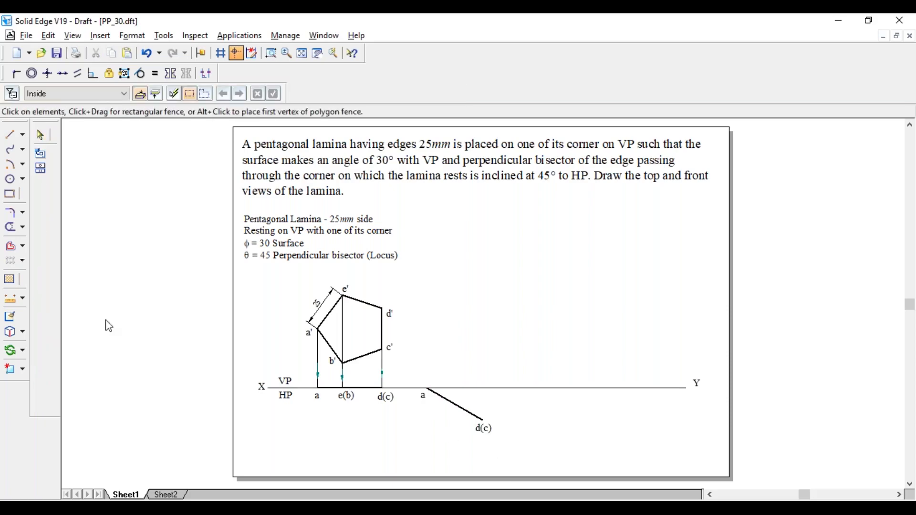
Dimension the spacing between the a and e(b) projectors as 14.69 below XY
{"action": "left_click", "coordinate": [343, 379]}
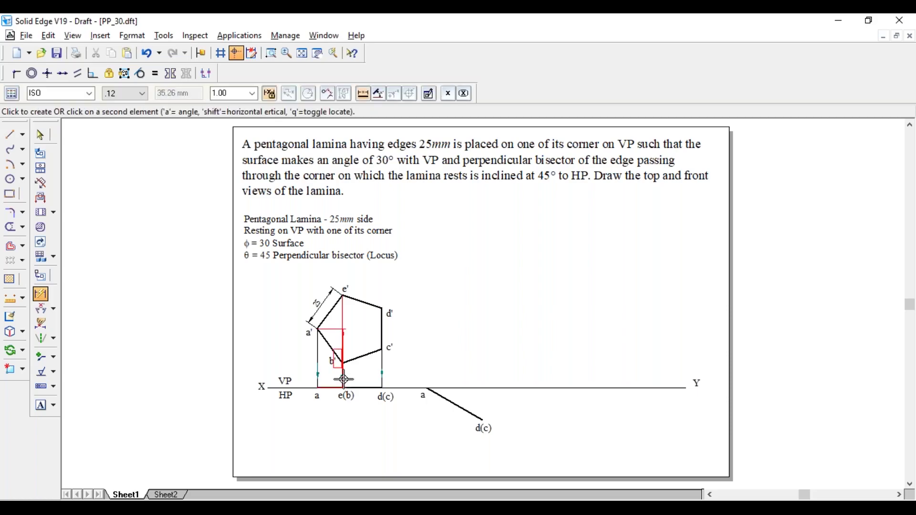
{"action": "left_click", "coordinate": [318, 382]}
{"action": "left_click", "coordinate": [332, 422]}
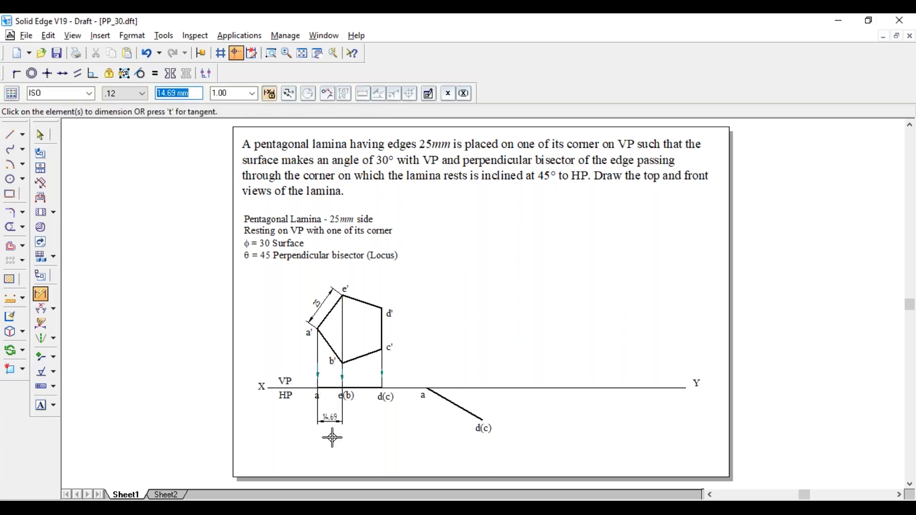
{"action": "key", "text": "Escape"}
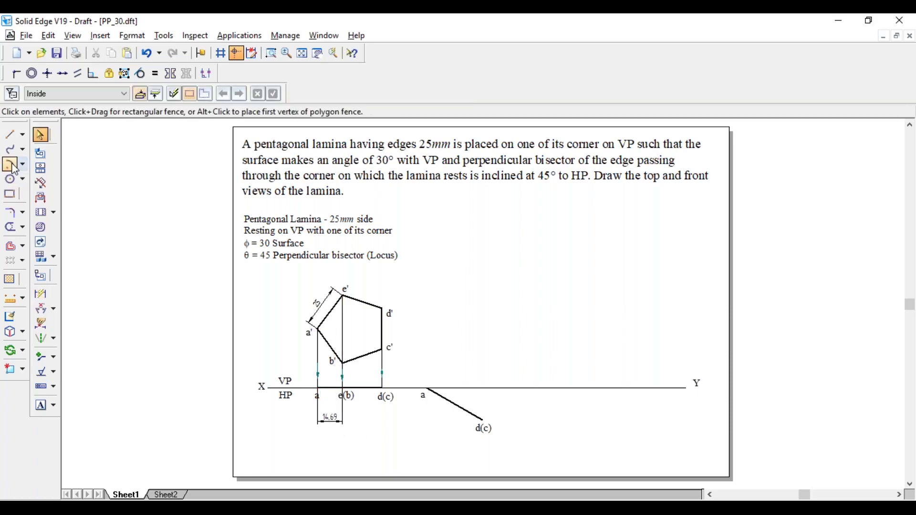
Draw a 14.69 mm-radius arc centred at a crossing the tilted top-view line
{"action": "left_click", "coordinate": [15, 165]}
{"action": "left_click", "coordinate": [126, 93]}
{"action": "left_click", "coordinate": [144, 115]}
{"action": "left_click", "coordinate": [428, 389]}
{"action": "type", "text": "14.69"}
{"action": "key", "text": "Return"}
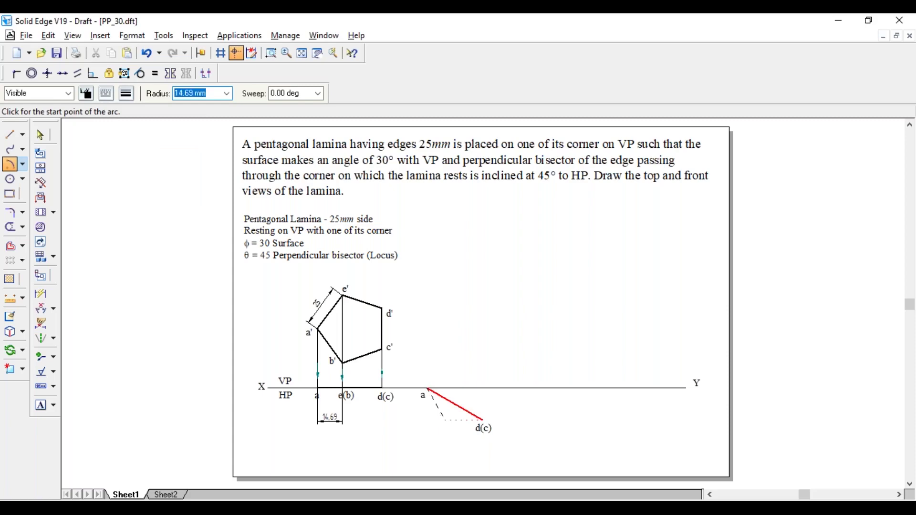
{"action": "key", "text": "Tab"}
{"action": "left_click", "coordinate": [450, 415]}
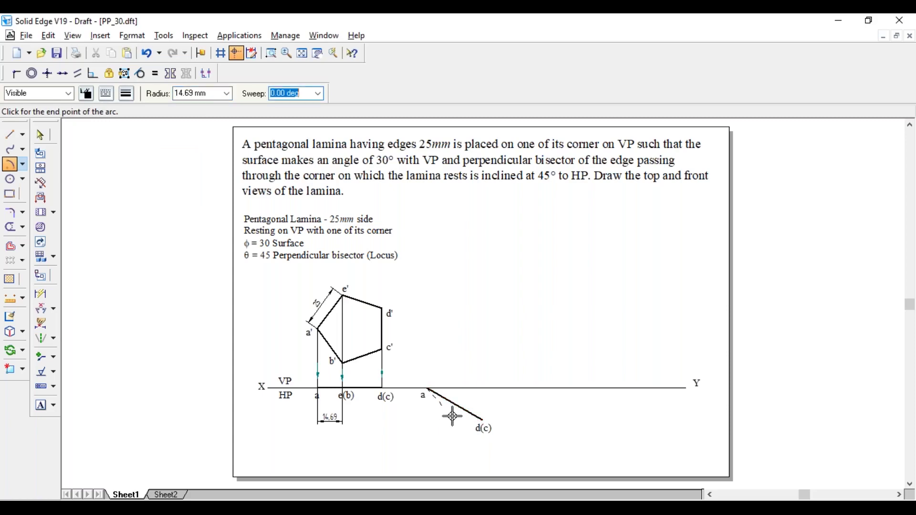
{"action": "left_click", "coordinate": [465, 400]}
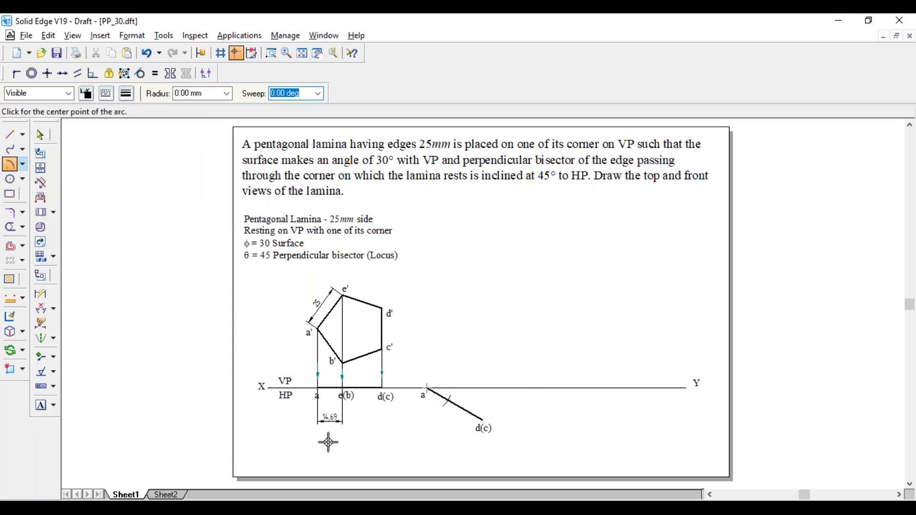
{"action": "key", "text": "Escape"}
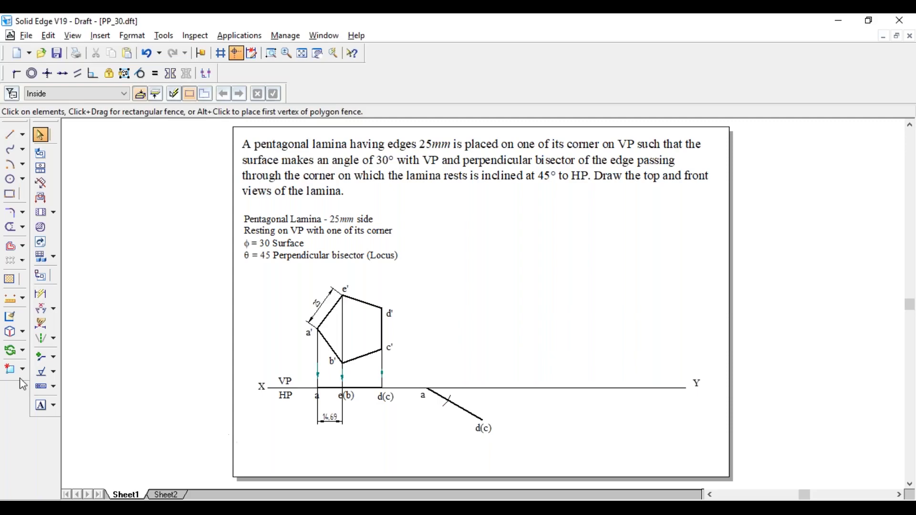
{"action": "left_click", "coordinate": [11, 228]}
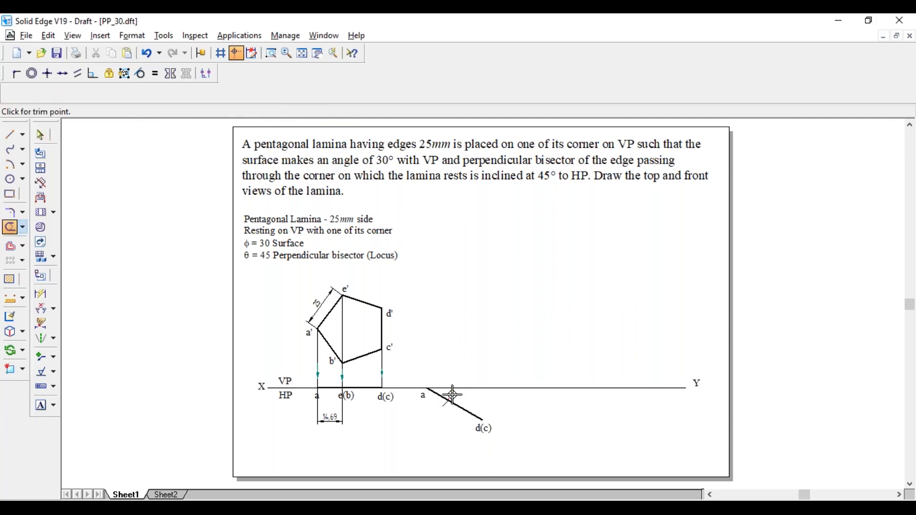